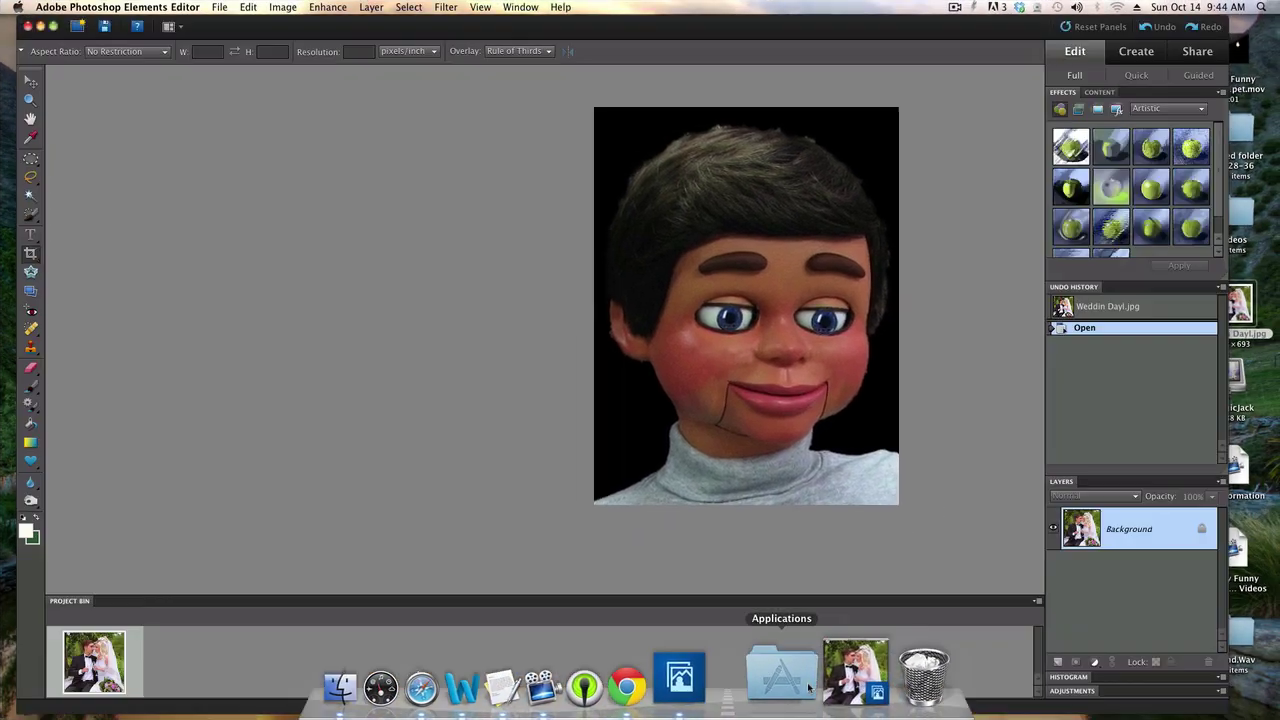
# Restore Weddin Dayl.jpg from the Dock and move its window to the centre of the workspace
pyautogui.click(832, 672)
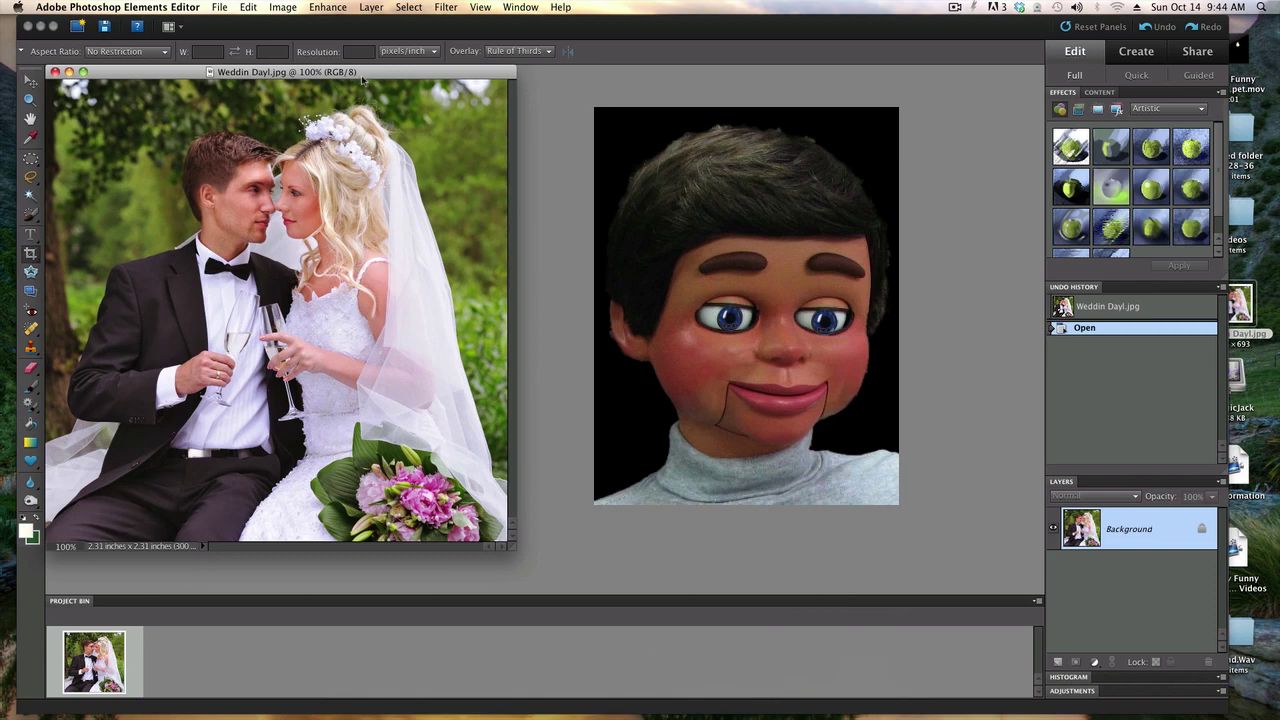
pyautogui.moveTo(363, 72); pyautogui.dragTo(791, 86)
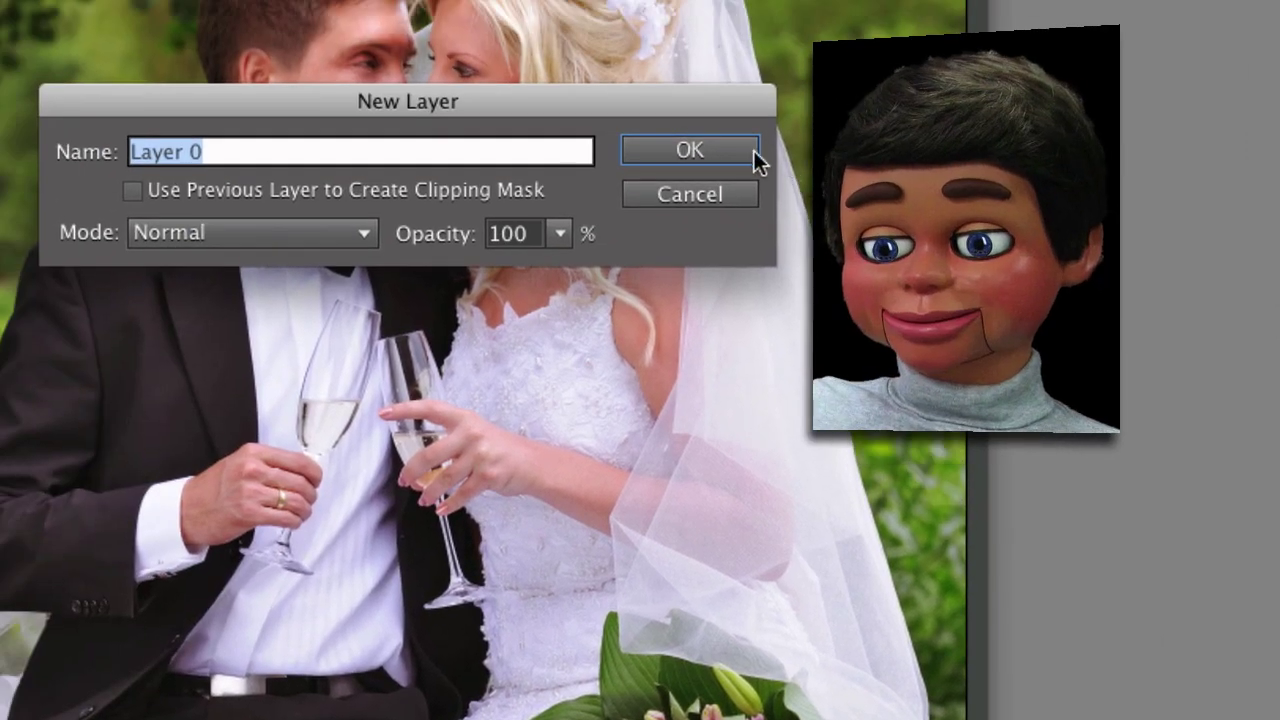
# Convert the Background to Layer 0, add Layer 1 beneath it, and select Layer 1
pyautogui.click(750, 150)
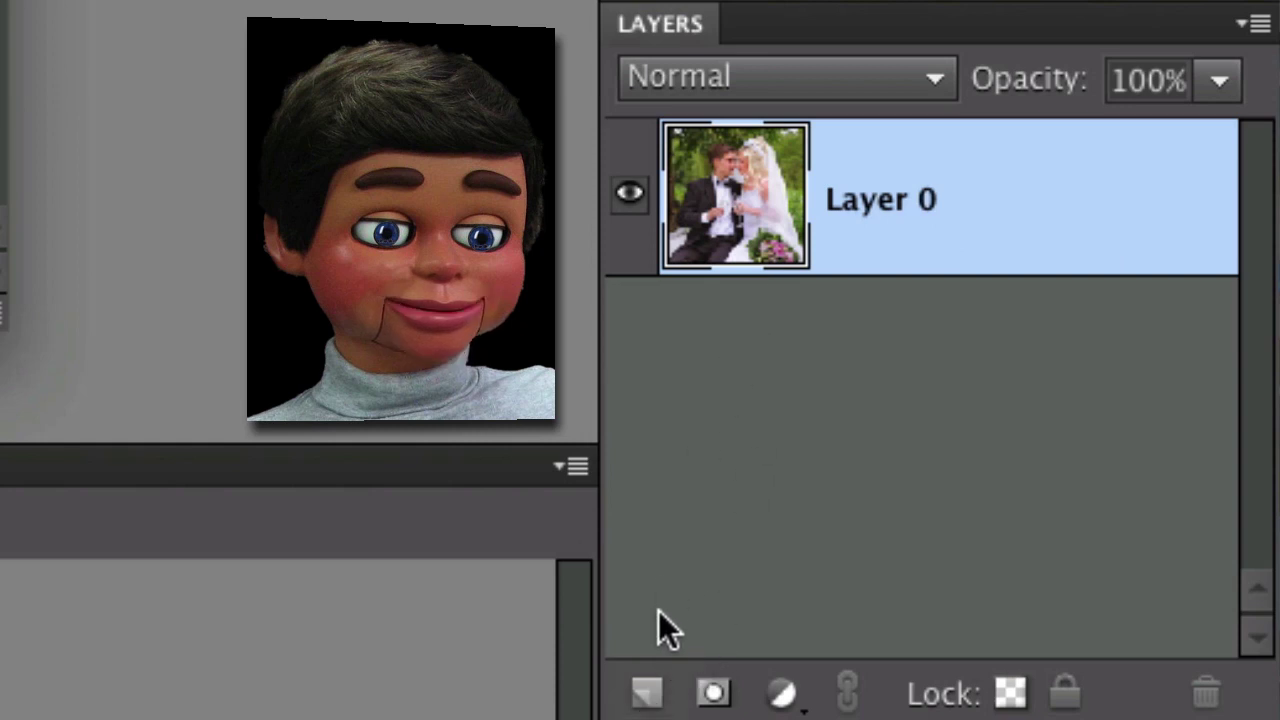
pyautogui.click(647, 700)
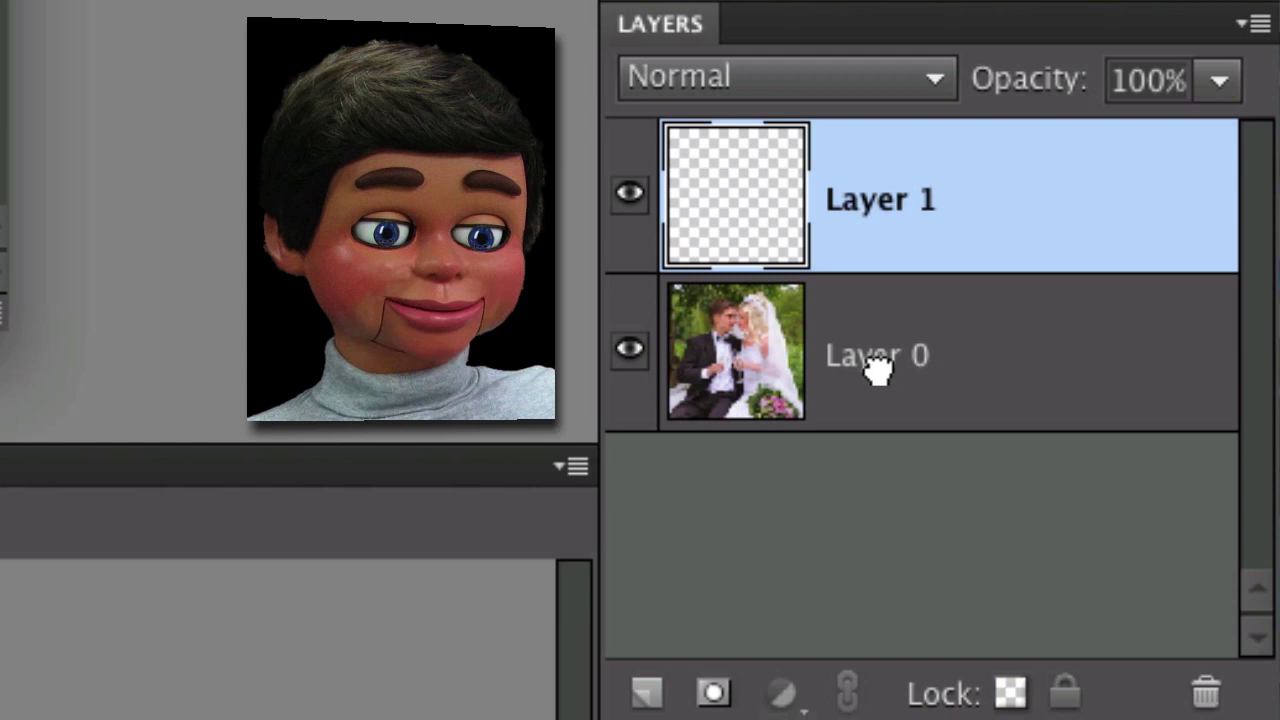
pyautogui.moveTo(873, 327); pyautogui.dragTo(871, 211)
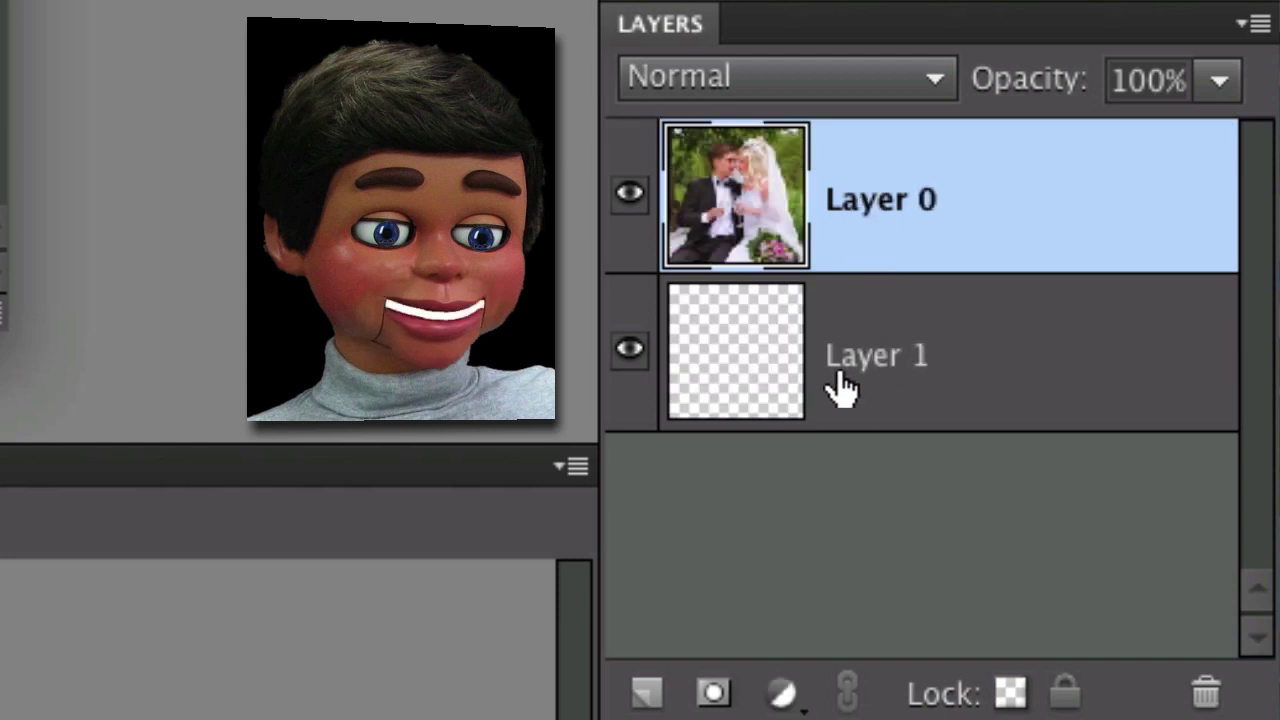
pyautogui.click(896, 366)
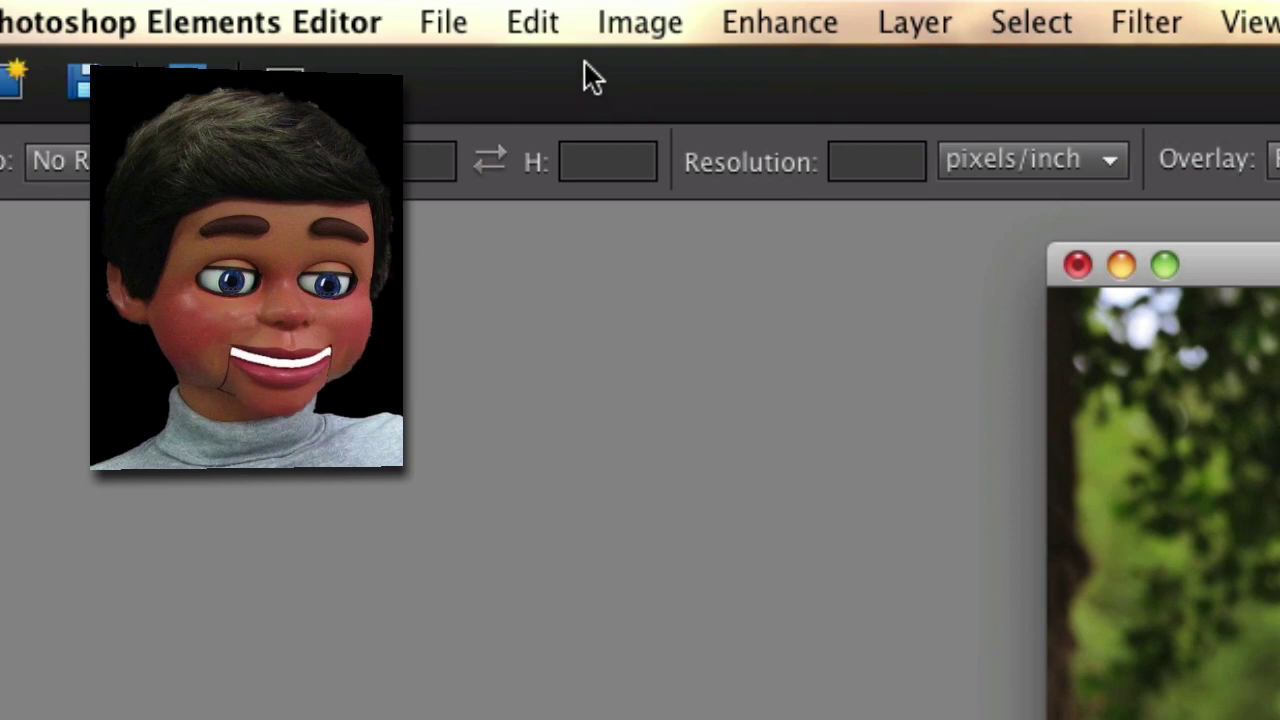
# Fill Layer 1 with the custom colour #eeedf2 using Edit > Fill Layer
pyautogui.click(548, 28)
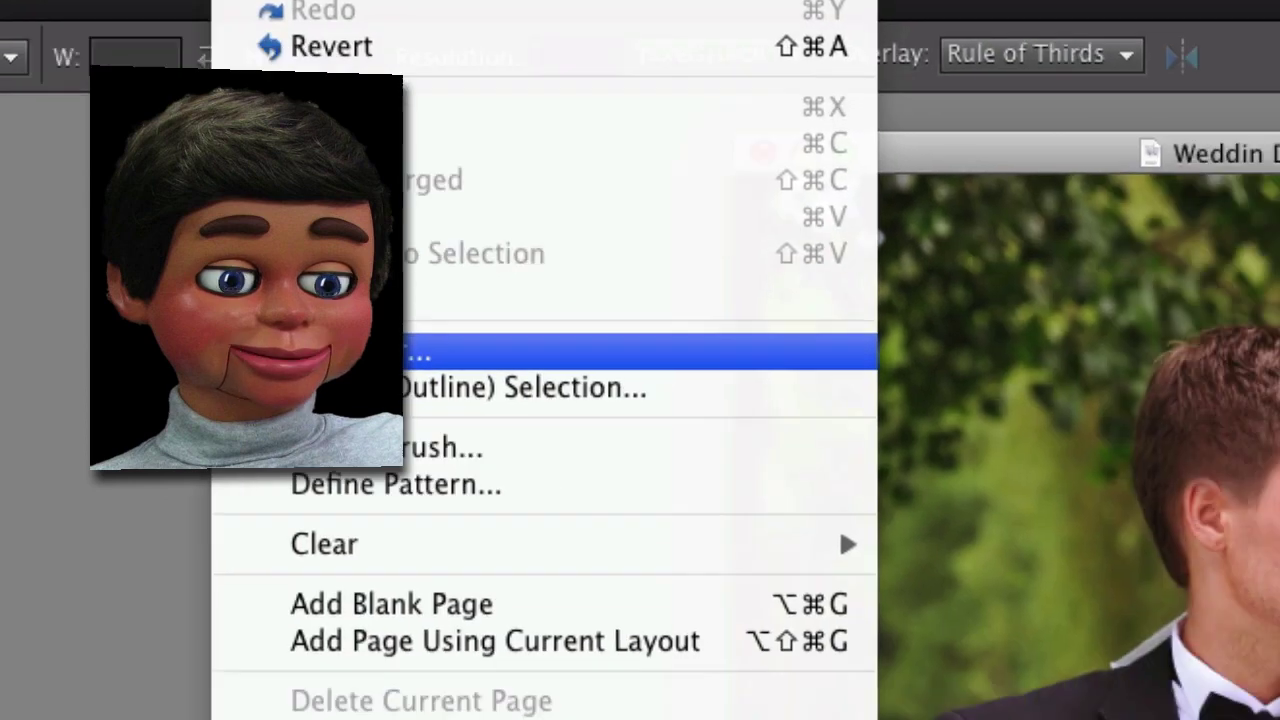
pyautogui.click(627, 476)
pyautogui.moveTo(912, 120); pyautogui.dragTo(515, 183)
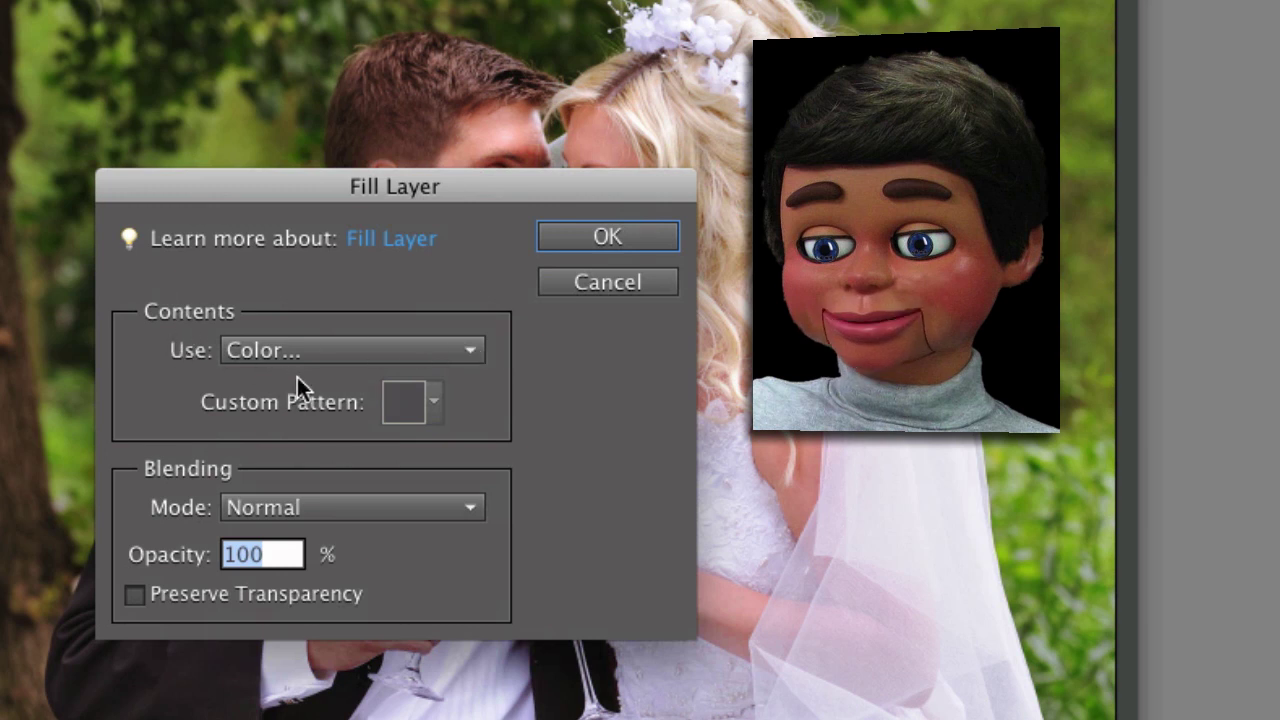
pyautogui.click(476, 352)
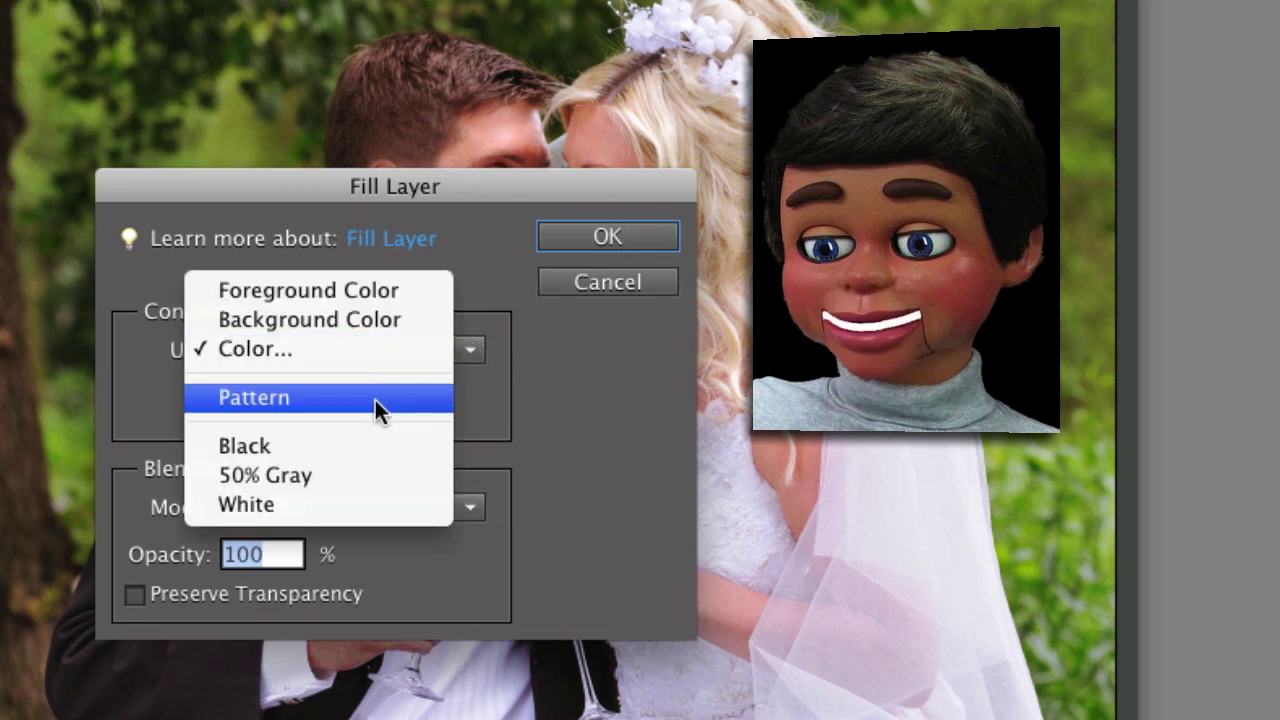
pyautogui.click(340, 447)
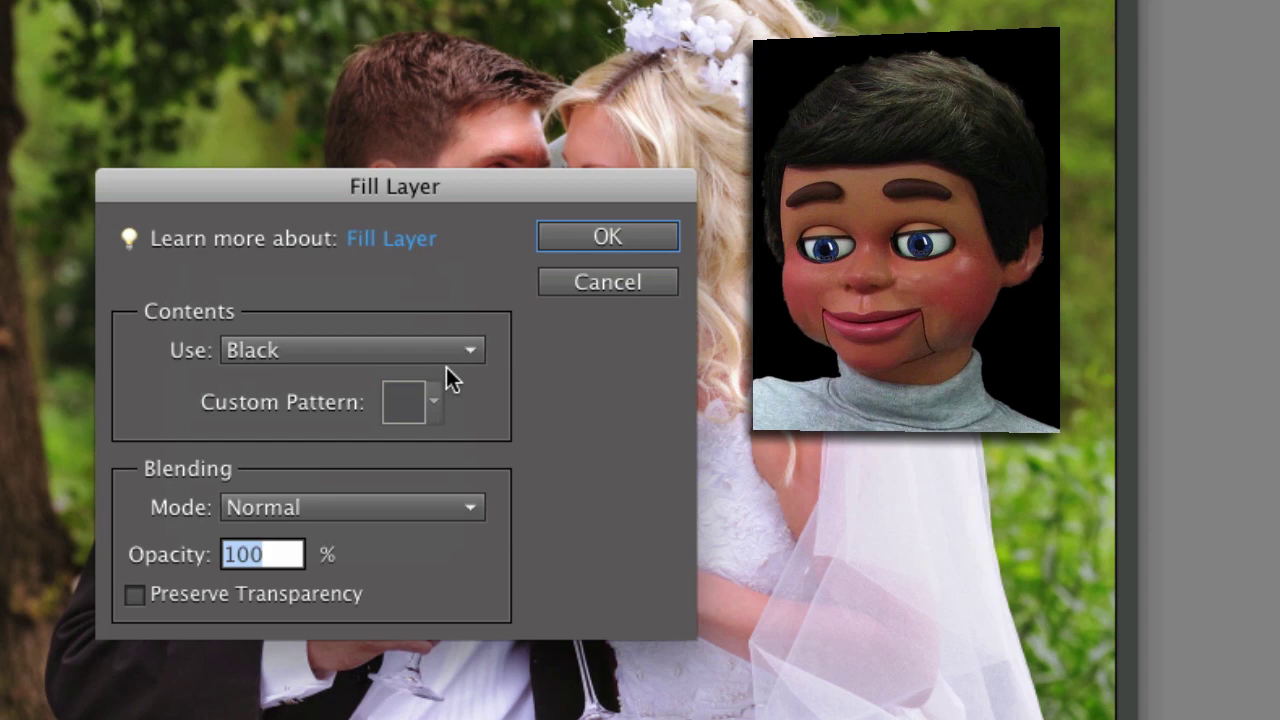
pyautogui.click(466, 350)
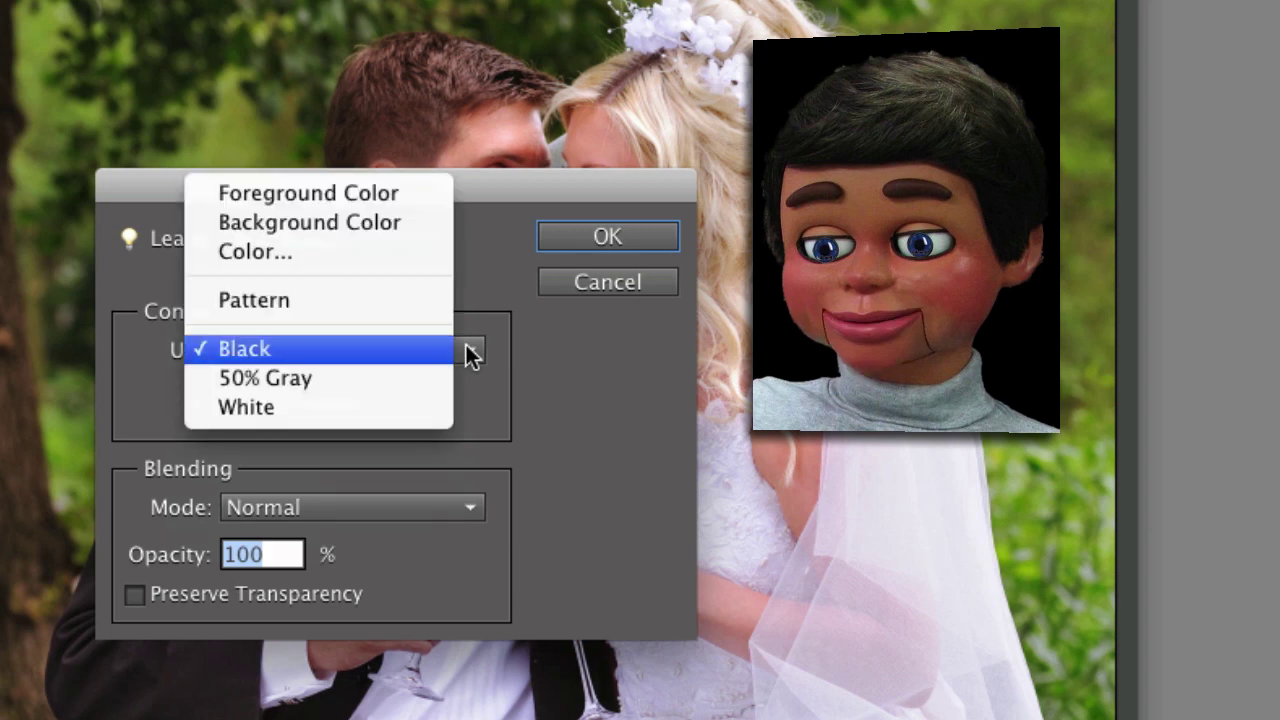
pyautogui.click(413, 251)
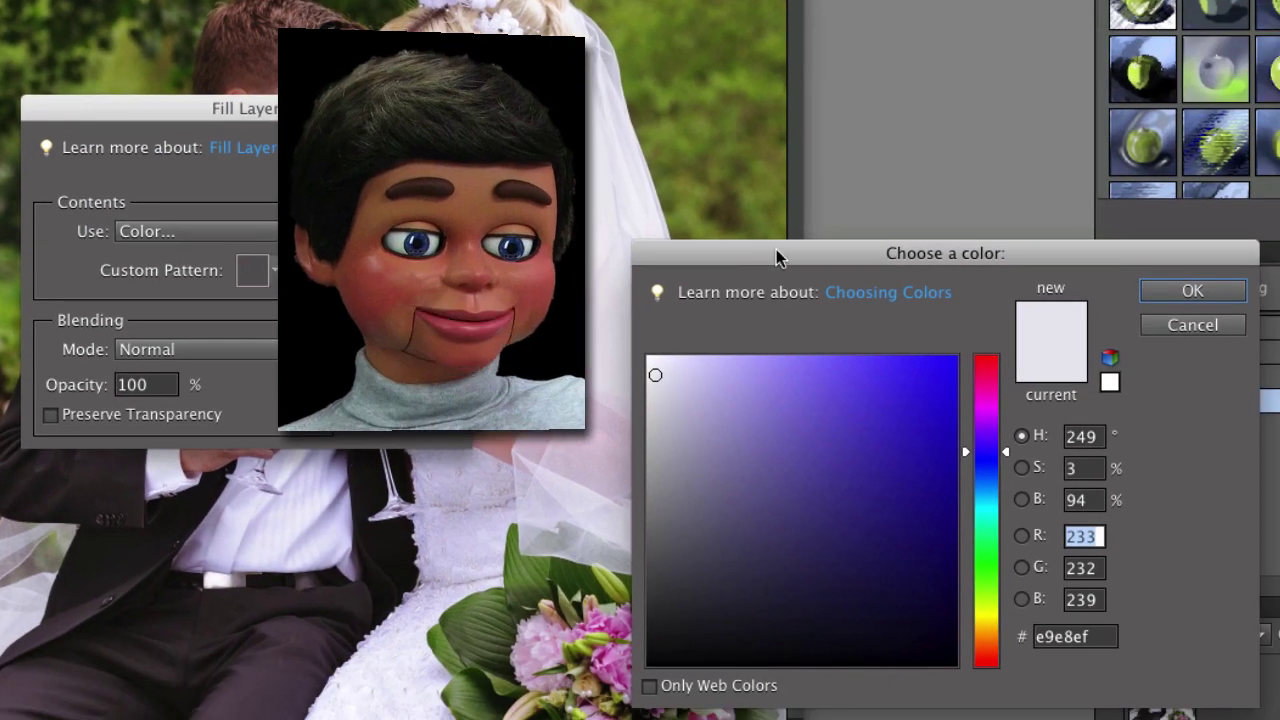
pyautogui.moveTo(776, 249)
pyautogui.mouseDown()
pyautogui.moveTo(808, 137)
pyautogui.moveTo(766, 297)
pyautogui.moveTo(768, 248)
pyautogui.mouseUp()
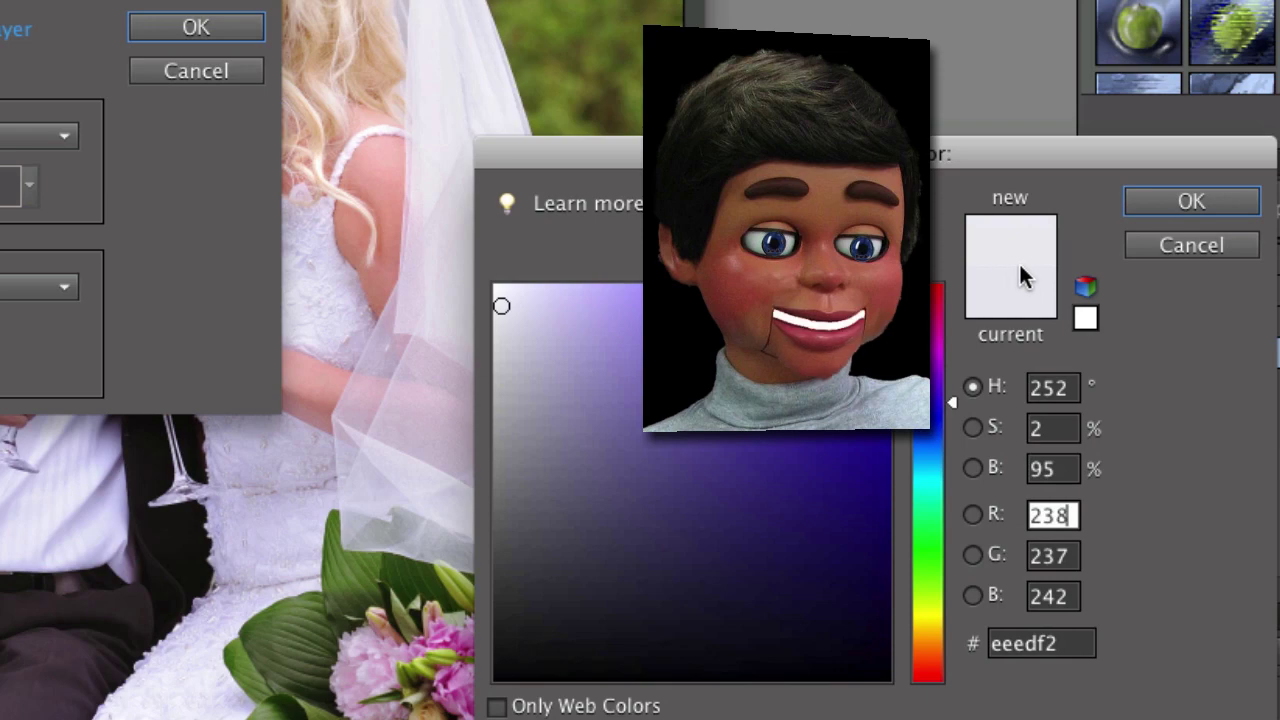
pyautogui.click(1187, 202)
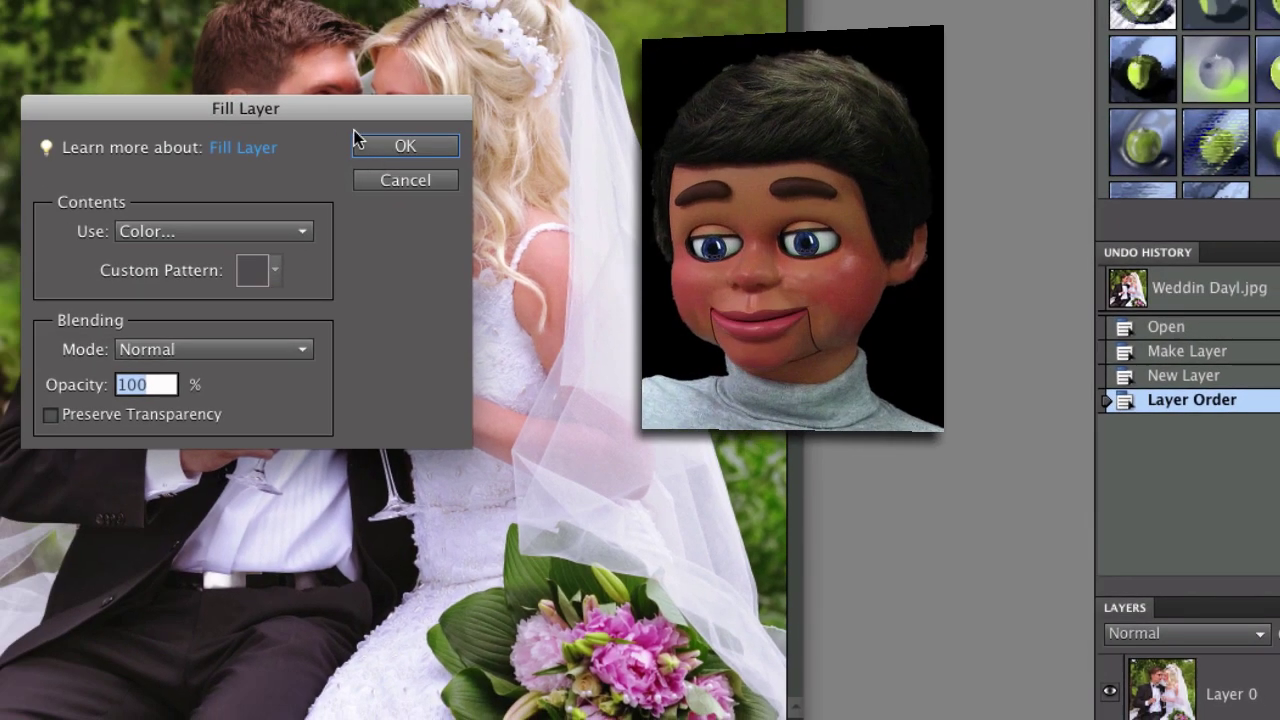
pyautogui.moveTo(324, 112); pyautogui.dragTo(930, 596)
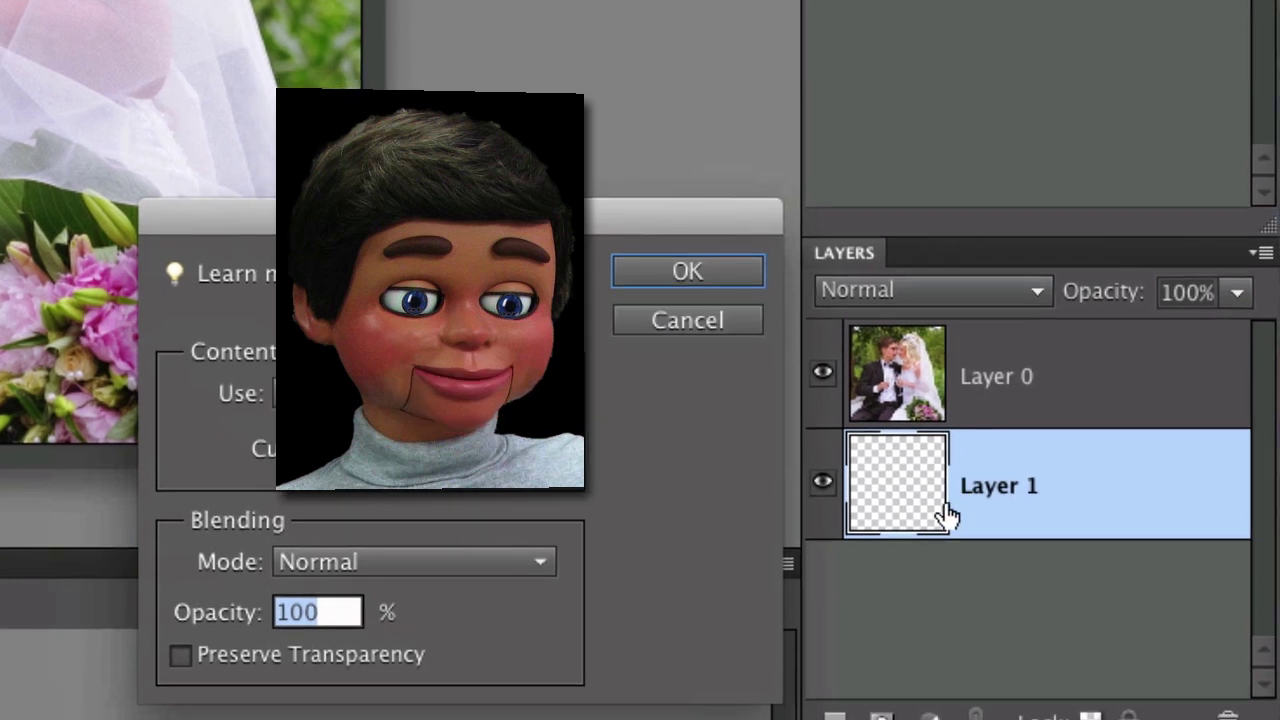
pyautogui.click(676, 276)
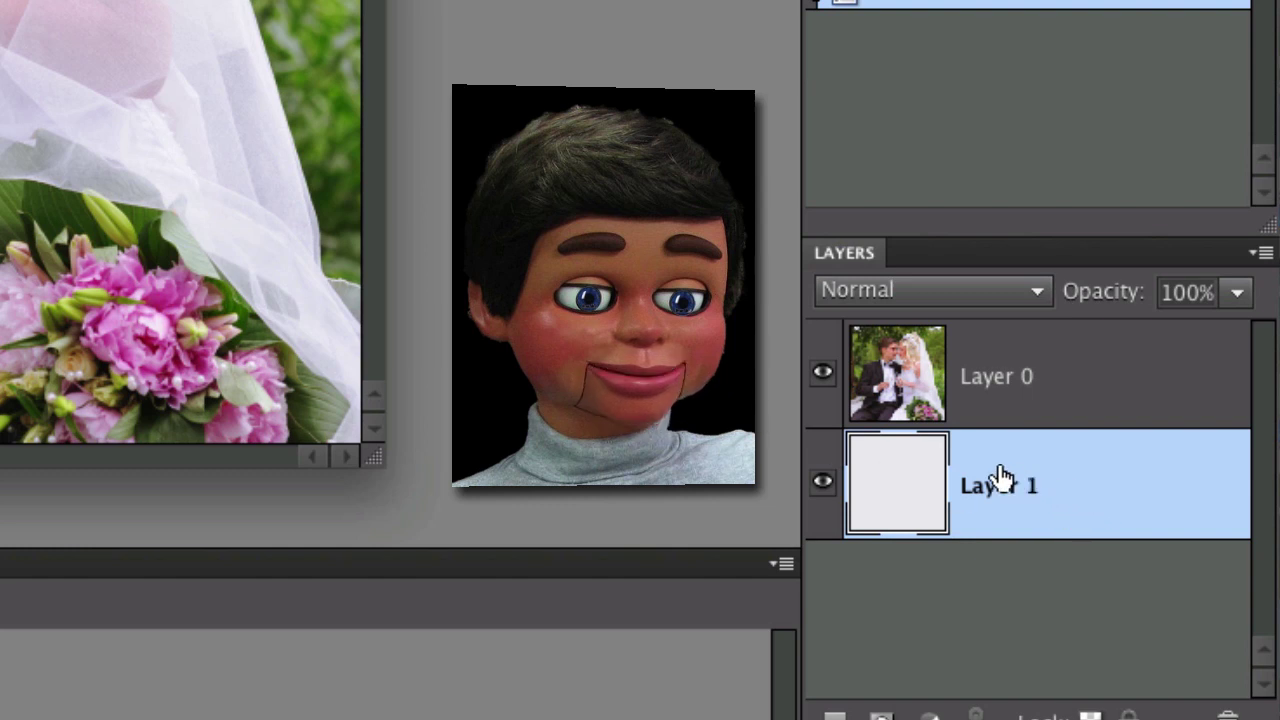
# On Layer 0, draw an elliptical marquee centred on the bride and groom's heads and shoulders
pyautogui.click(986, 380)
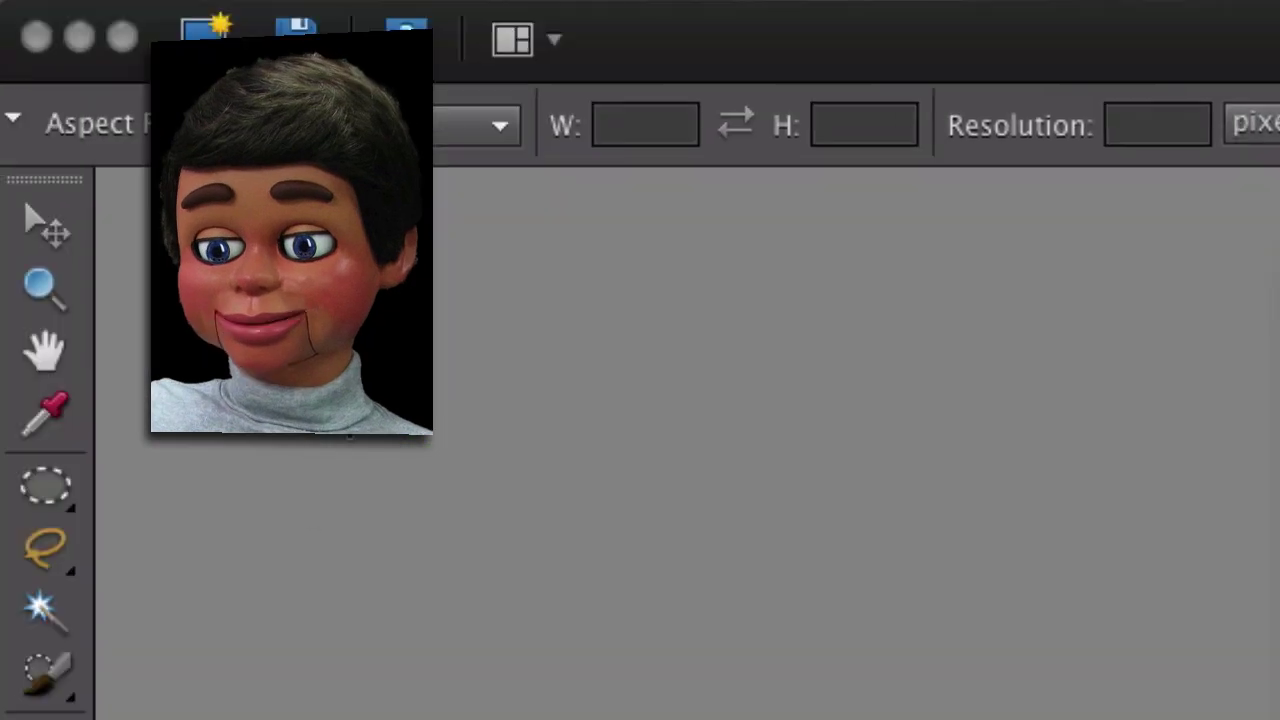
pyautogui.press('m')
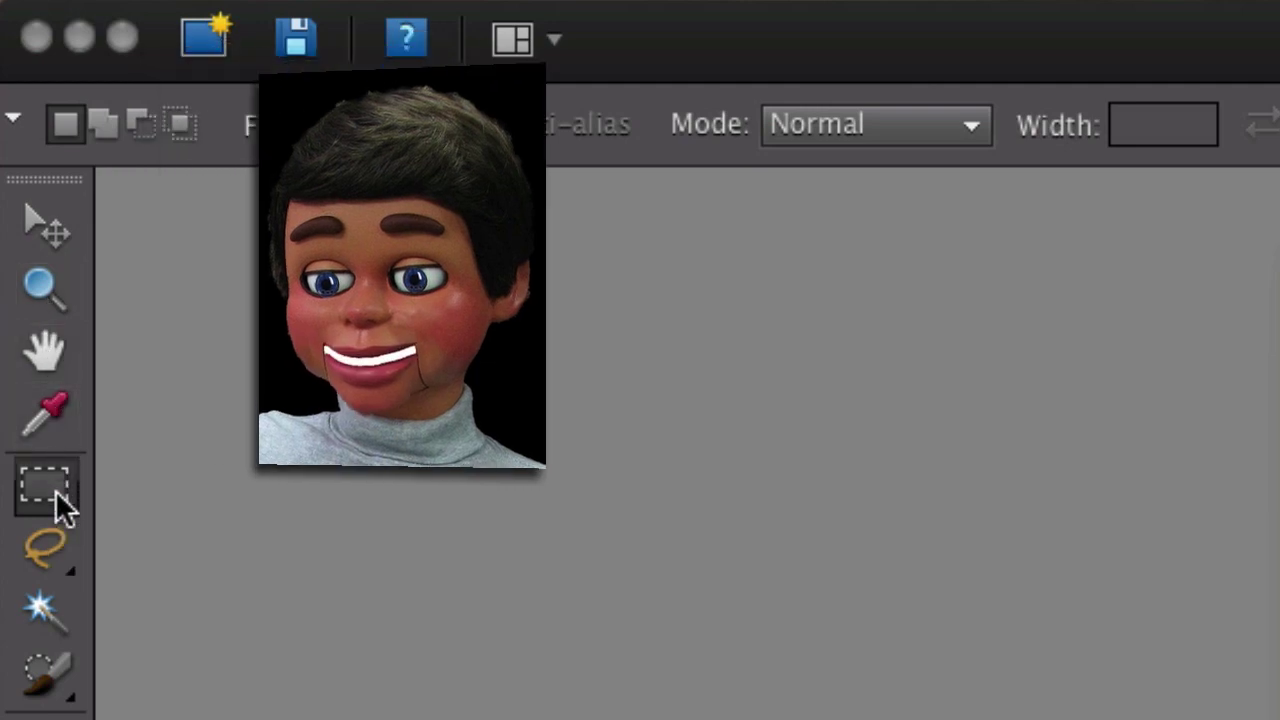
pyautogui.click(55, 490)
pyautogui.click(123, 525)
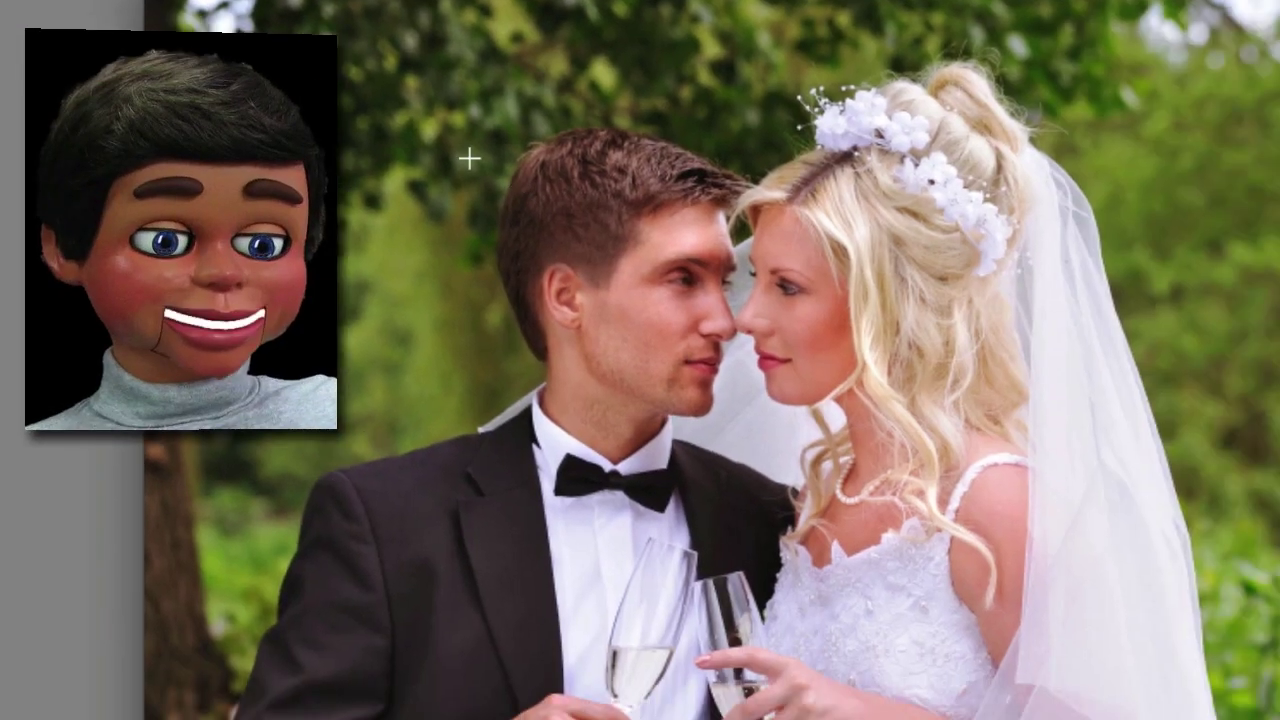
pyautogui.moveTo(390, 145); pyautogui.dragTo(1061, 578)
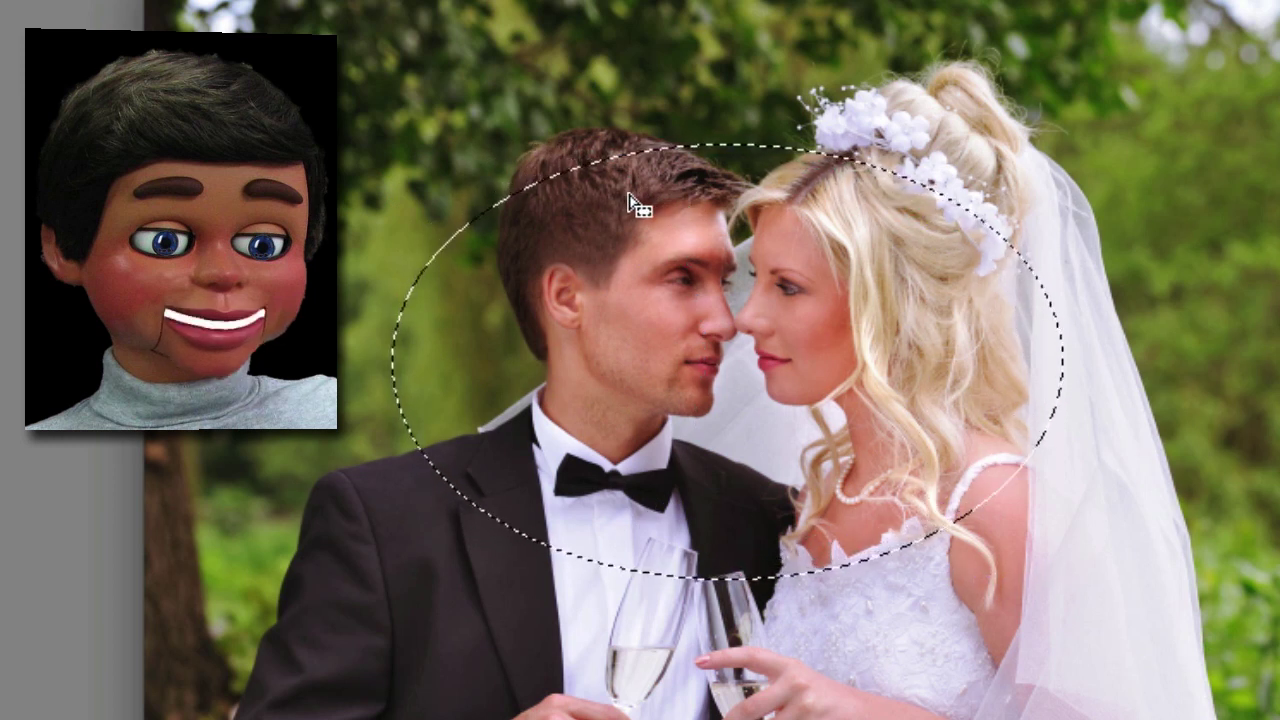
pyautogui.moveTo(632, 198)
pyautogui.mouseDown()
pyautogui.moveTo(710, 205)
pyautogui.moveTo(652, 210)
pyautogui.mouseUp()
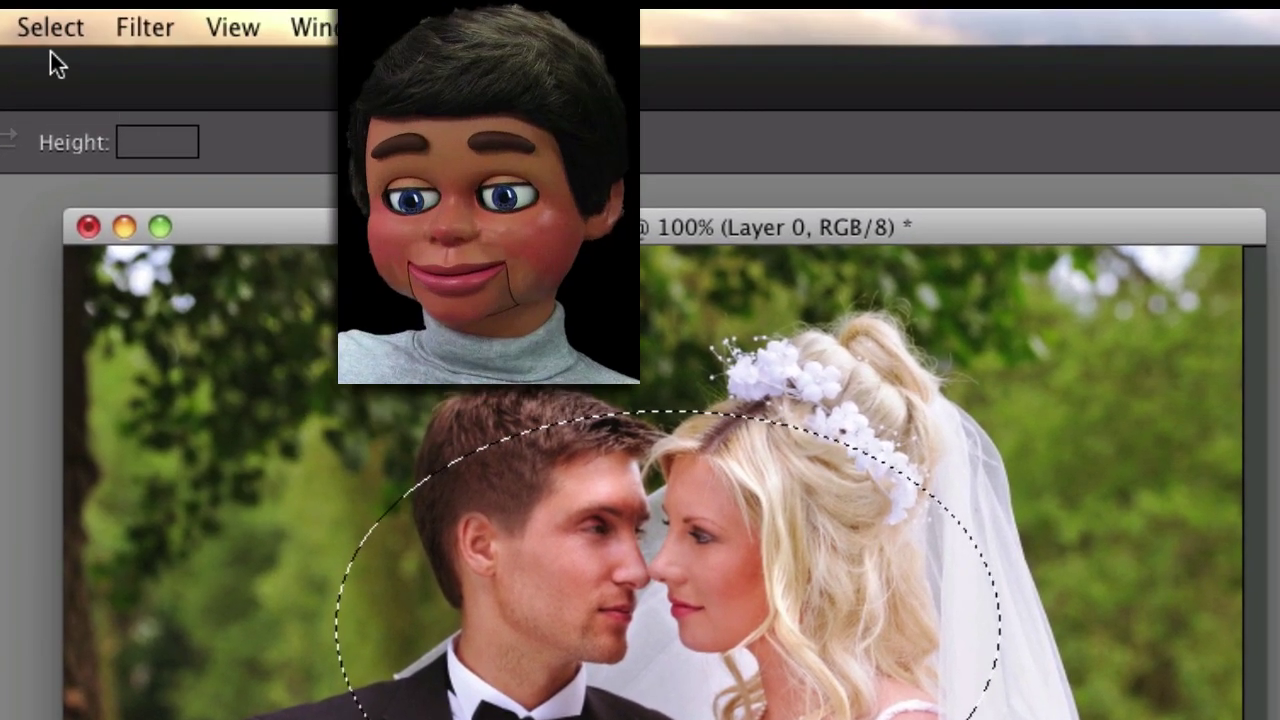
# Feather the oval selection by 30 pixels, then invert it
pyautogui.click(58, 32)
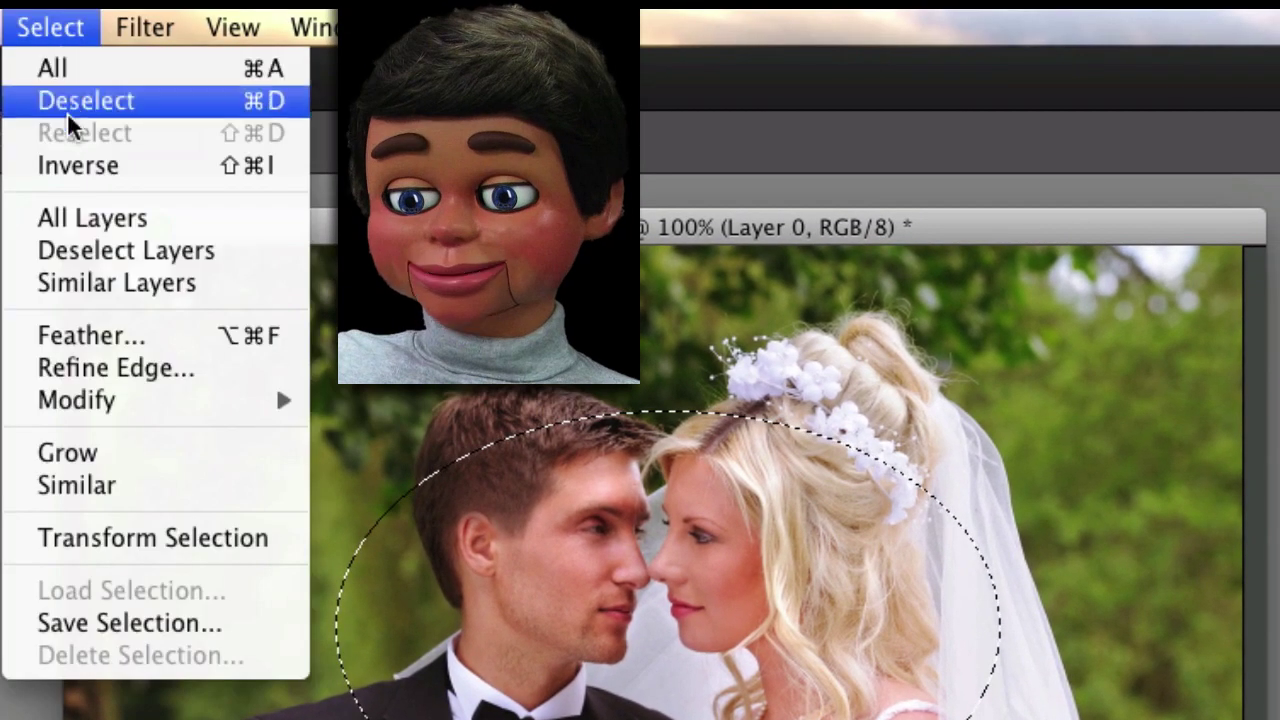
pyautogui.click(57, 335)
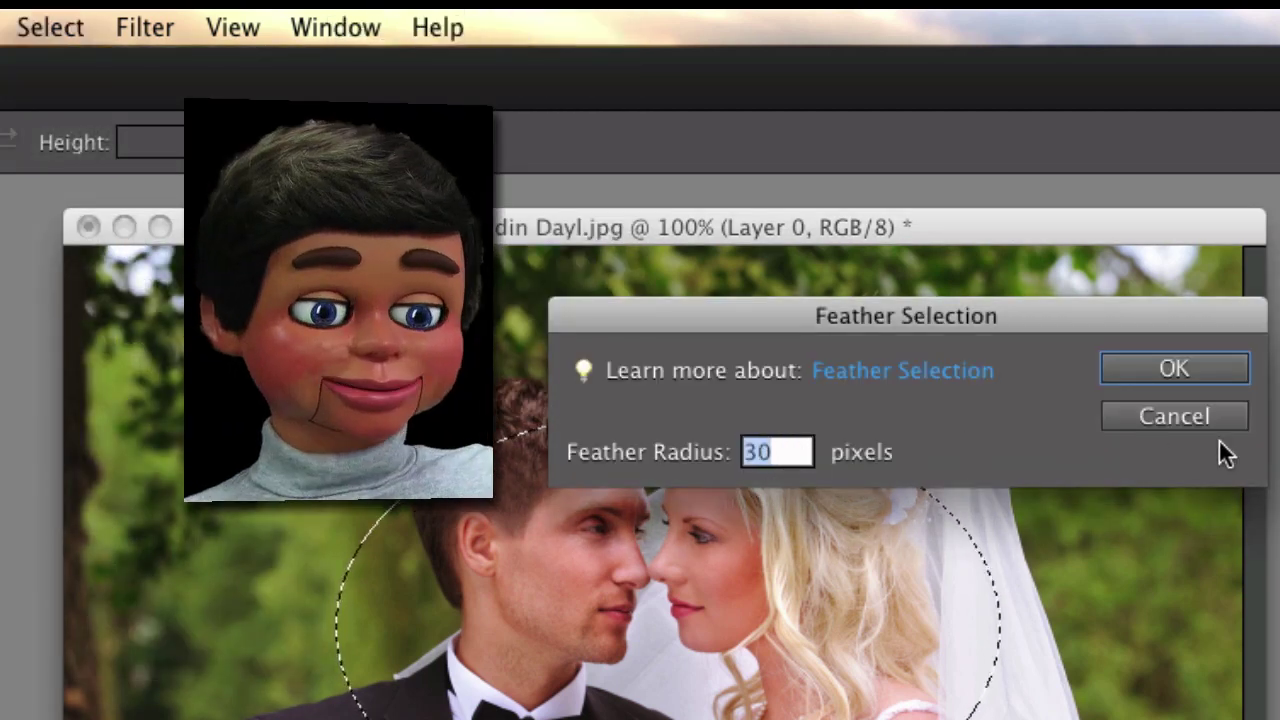
pyautogui.click(1190, 368)
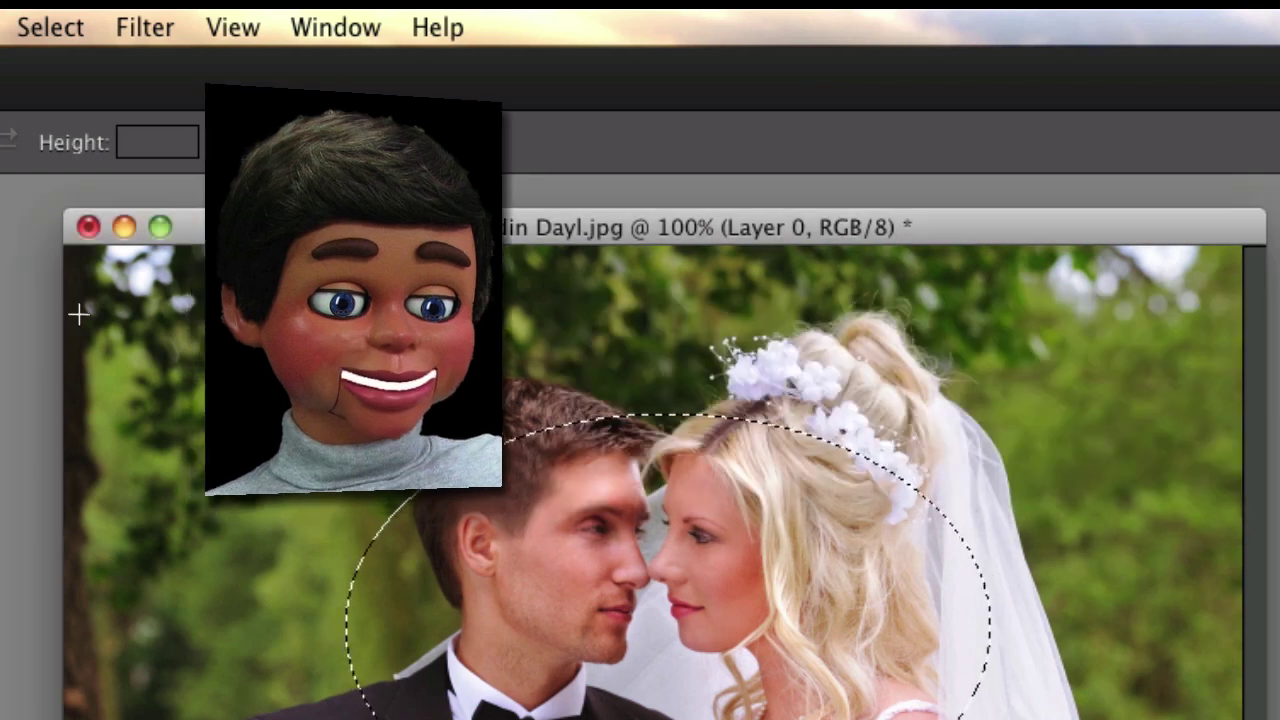
pyautogui.click(52, 30)
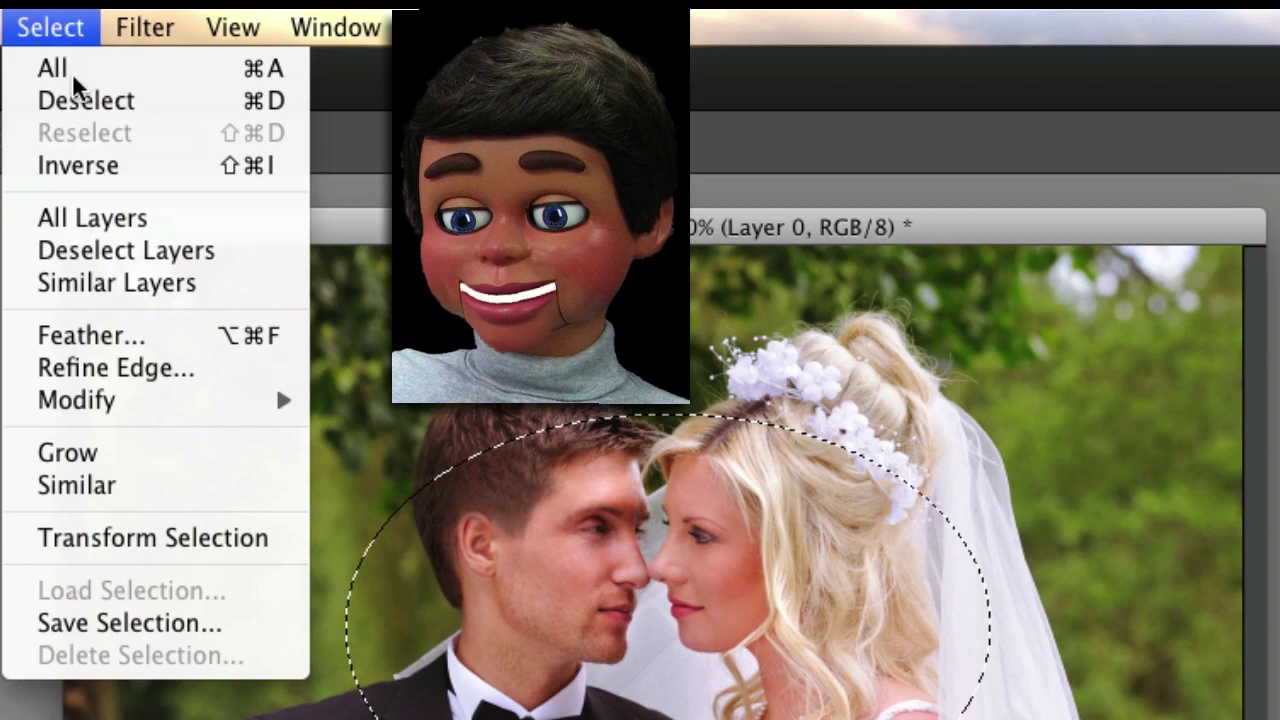
pyautogui.click(80, 166)
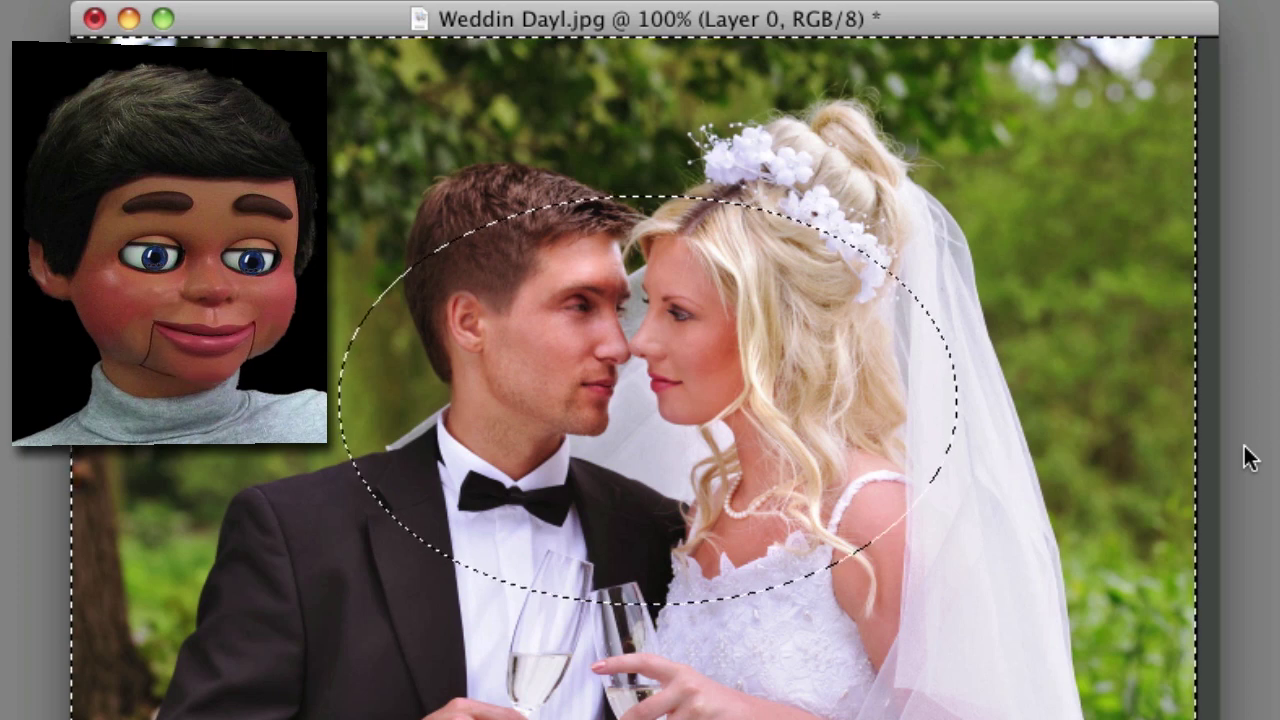
# Delete the photo outside the feathered oval and deselect with Cmd+D
pyautogui.press('Delete')
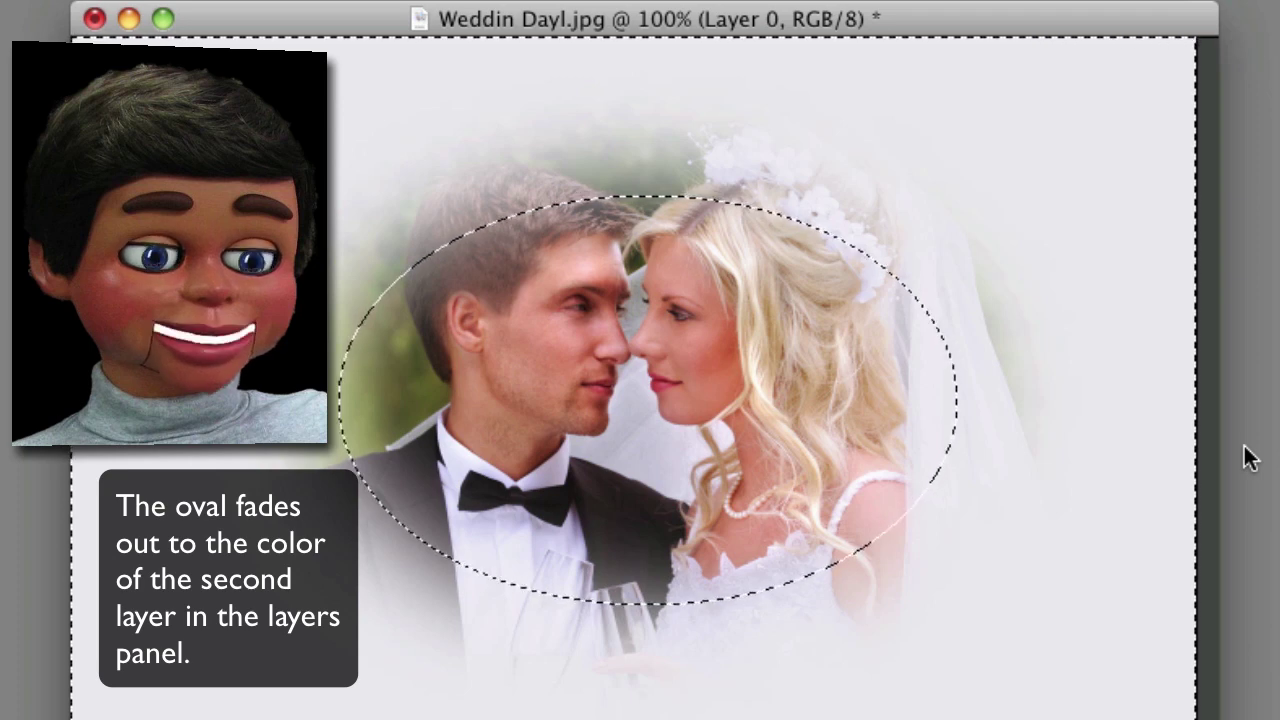
pyautogui.hotkey('ctrl', 'd')
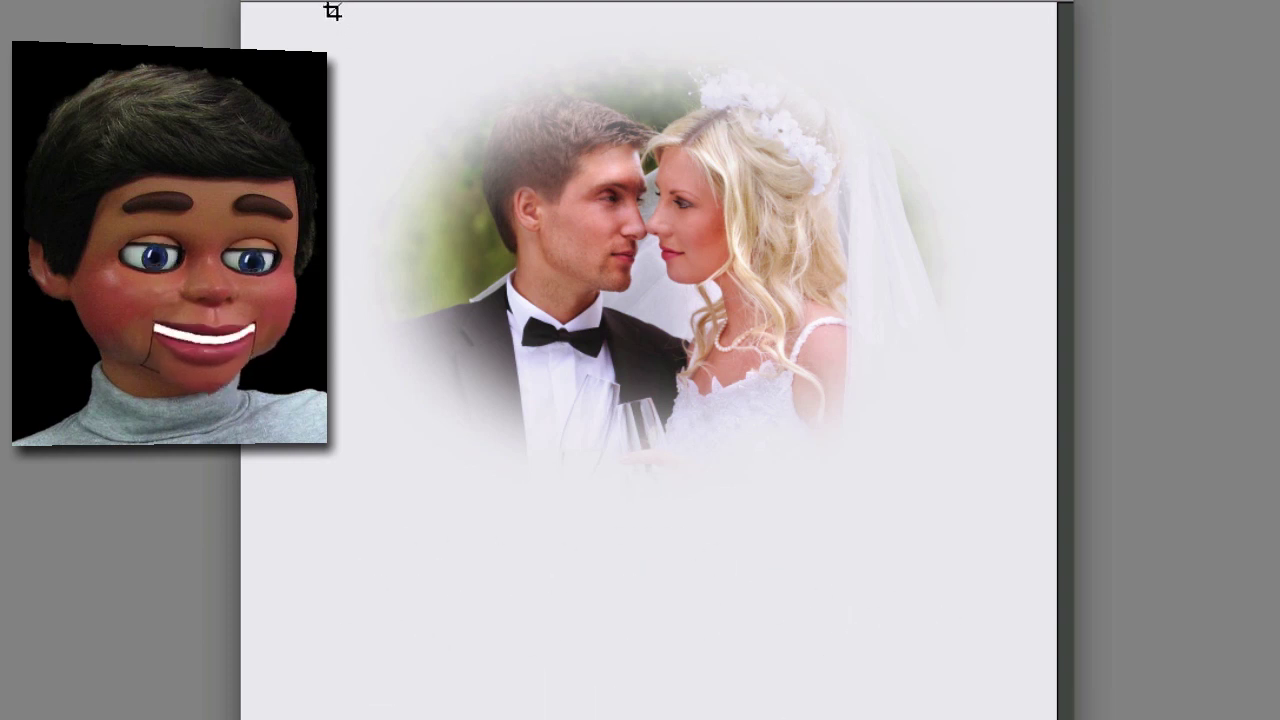
# Crop to a landscape frame around the vignetted couple, trimming the empty space below
pyautogui.moveTo(888, 545)
pyautogui.mouseDown()
pyautogui.moveTo(1011, 525)
pyautogui.moveTo(1000, 525)
pyautogui.mouseUp()
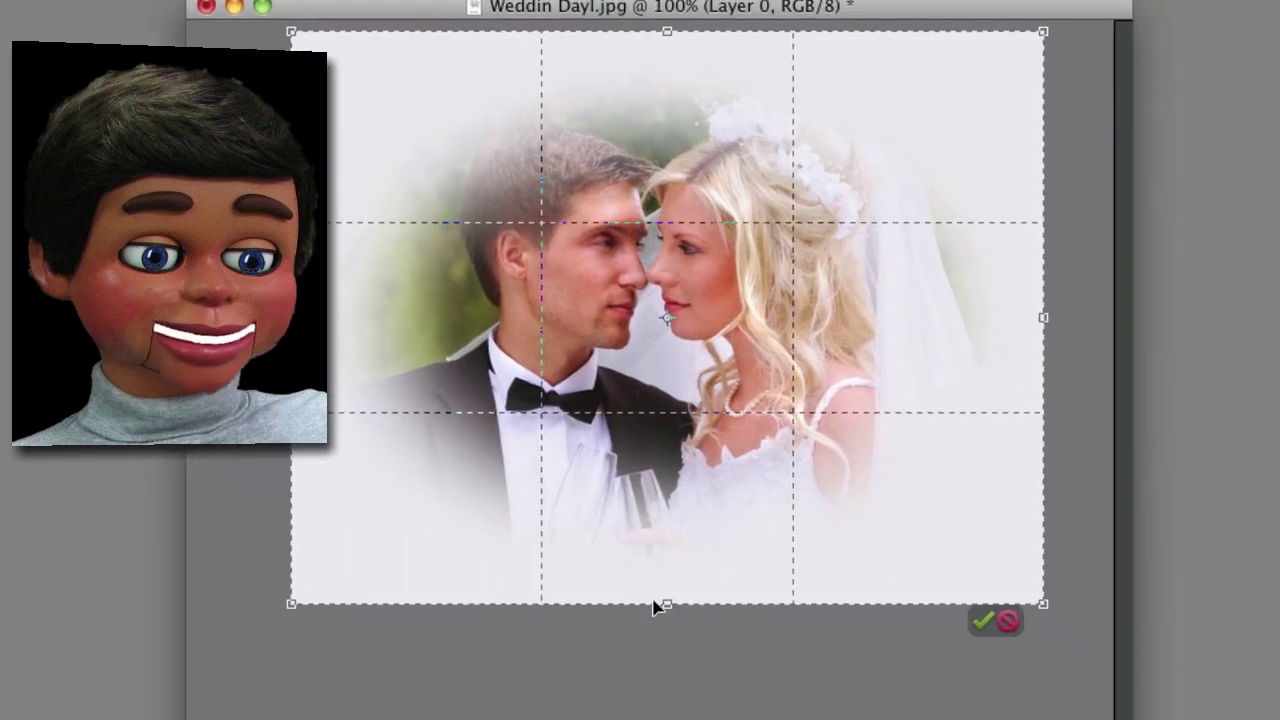
pyautogui.click(983, 621)
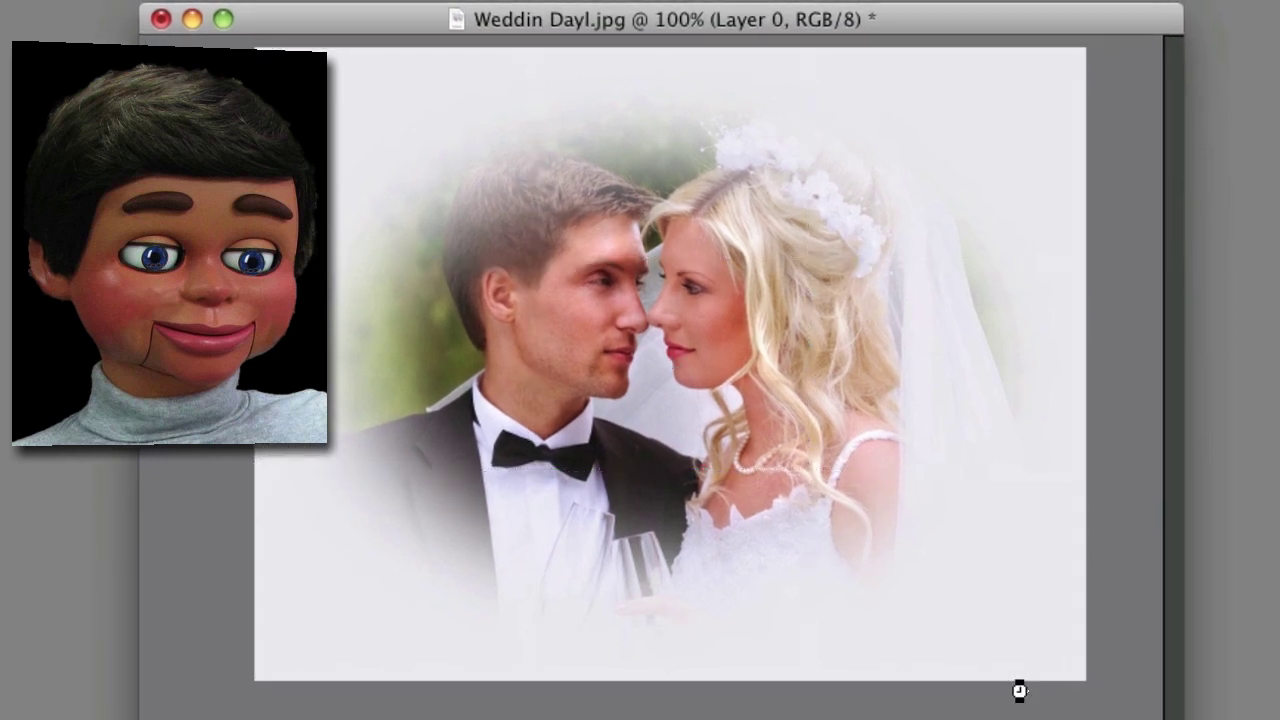